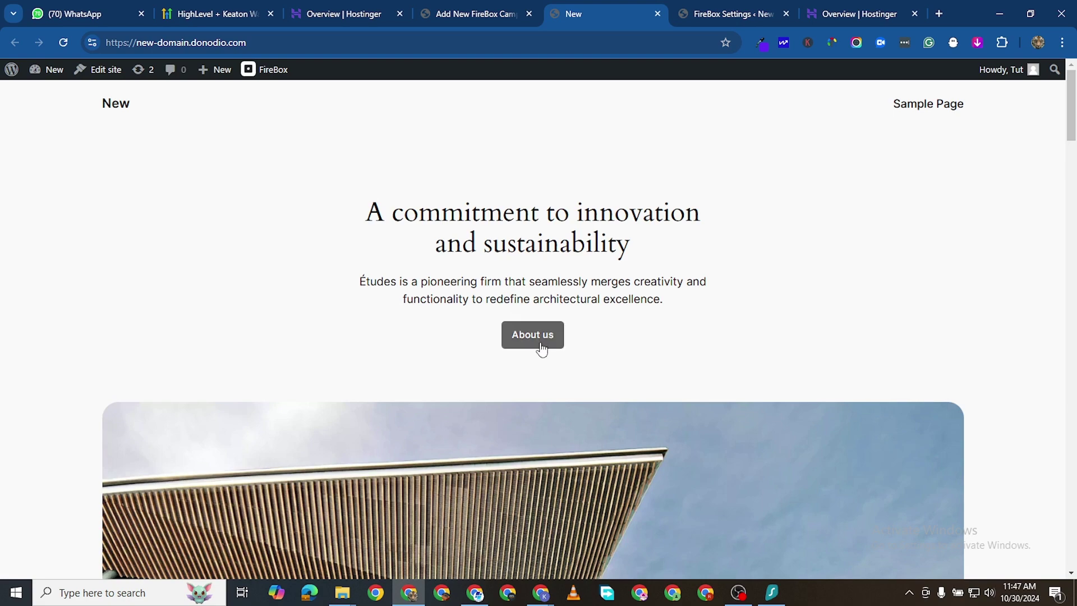
Open the installed Plugins list from the WordPress dashboard.
scroll(447, 274, "down", 15)
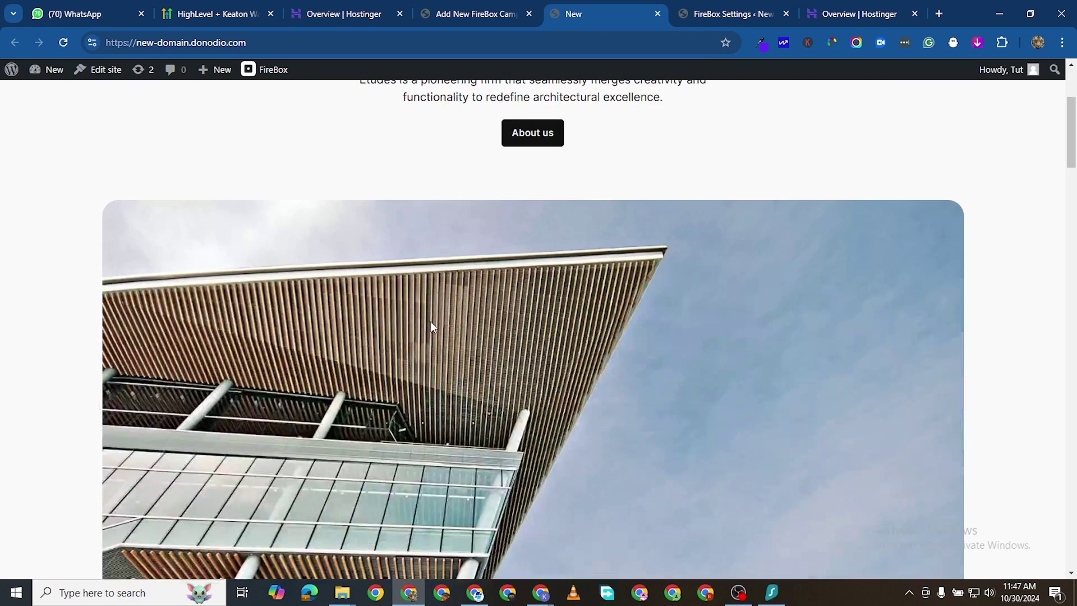
scroll(449, 335, "down", 5)
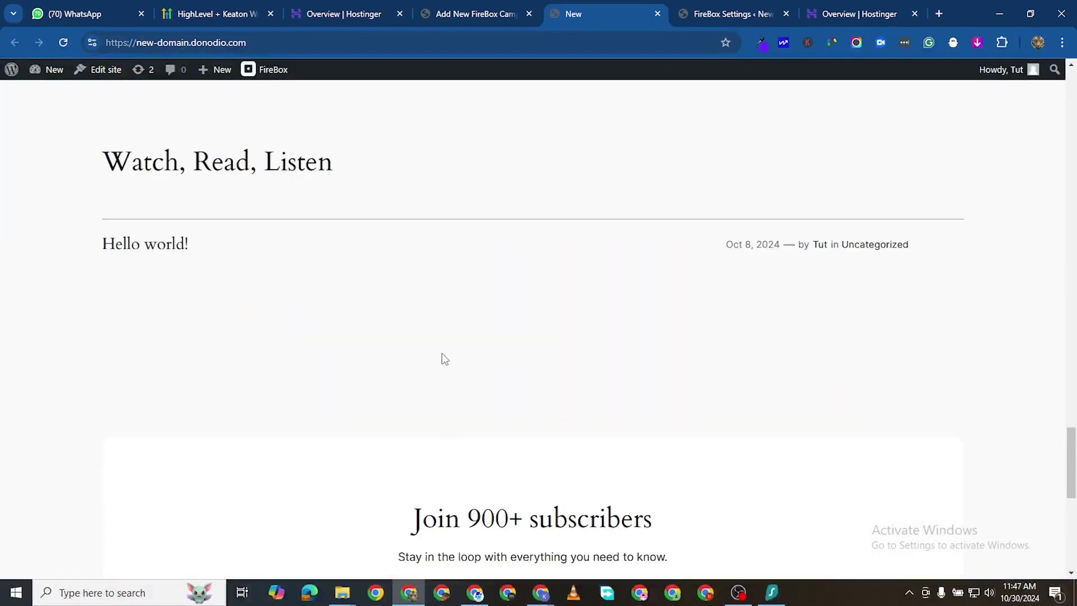
scroll(467, 452, "up", 5)
scroll(471, 373, "up", 12)
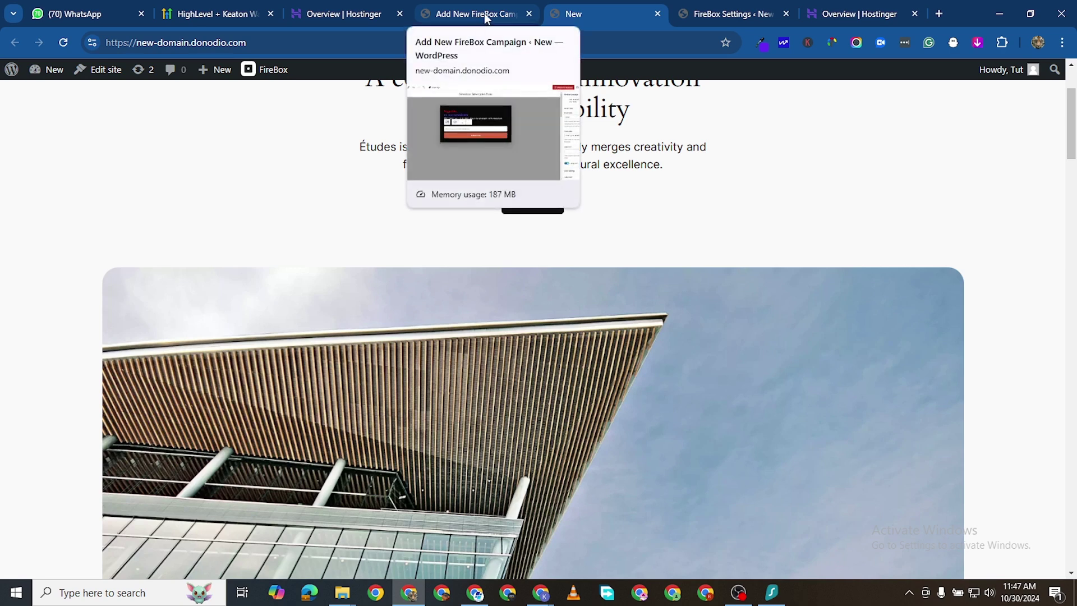
mouse_move(56, 71)
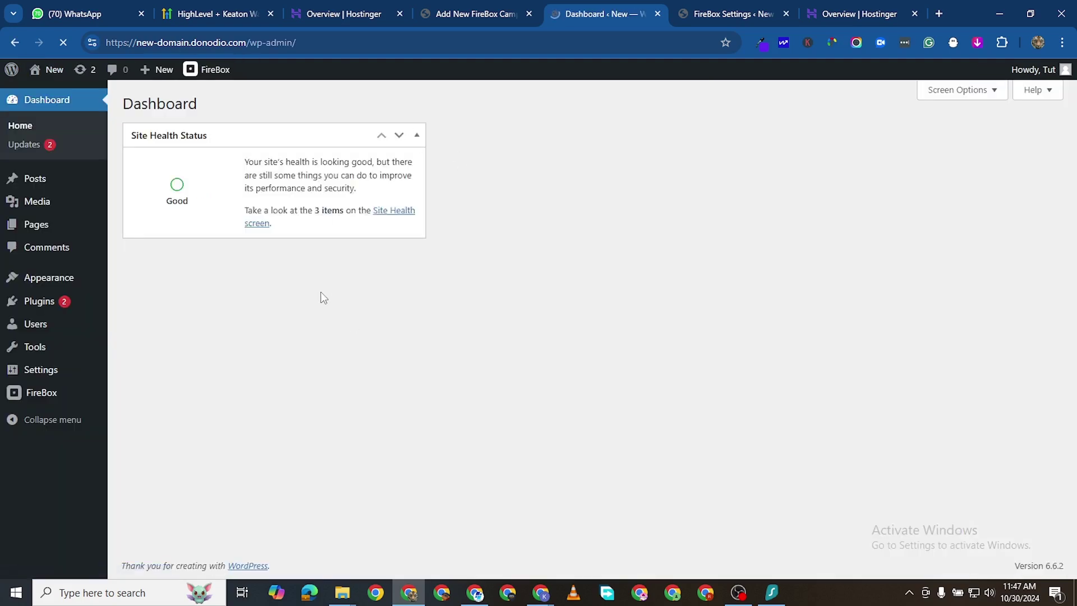
left_click(41, 303)
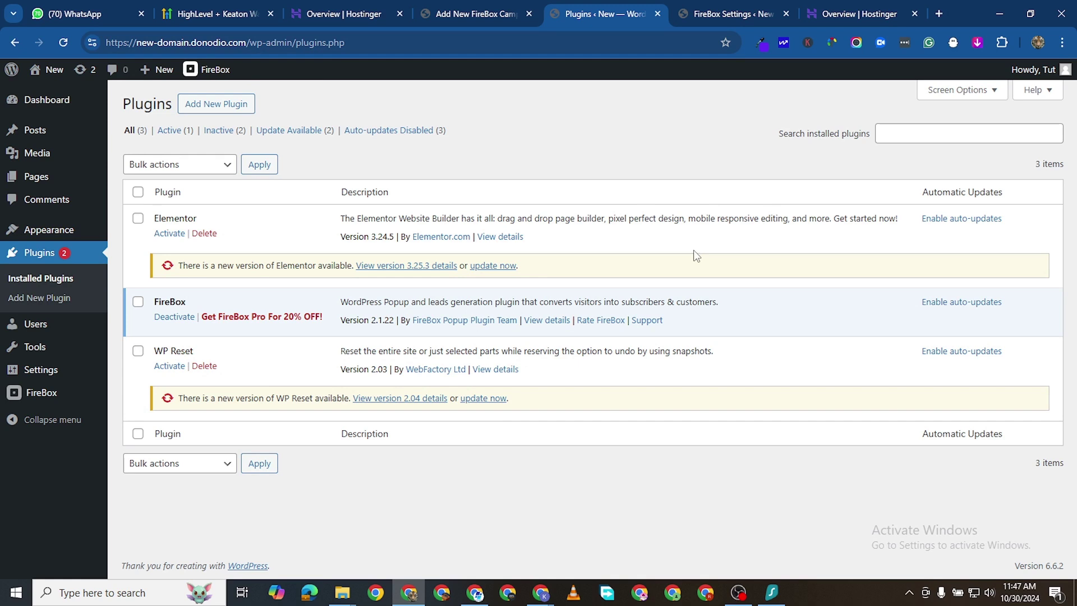
Search installed plugins for 'coming soon', find no match, then go to Add New Plugin.
left_click(909, 136)
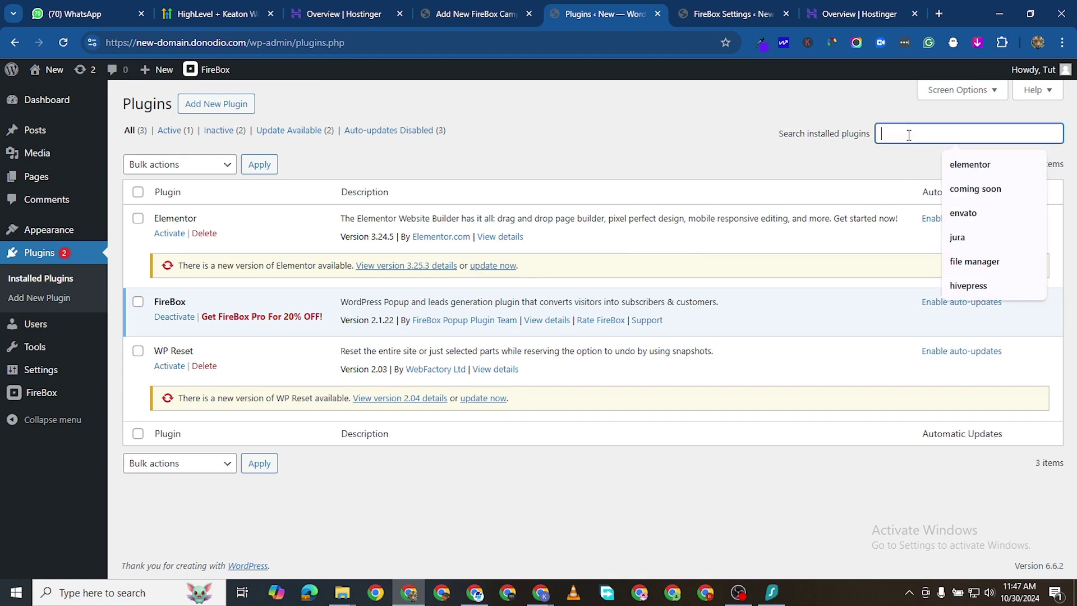
key("Down")
key("Down")
key("Return")
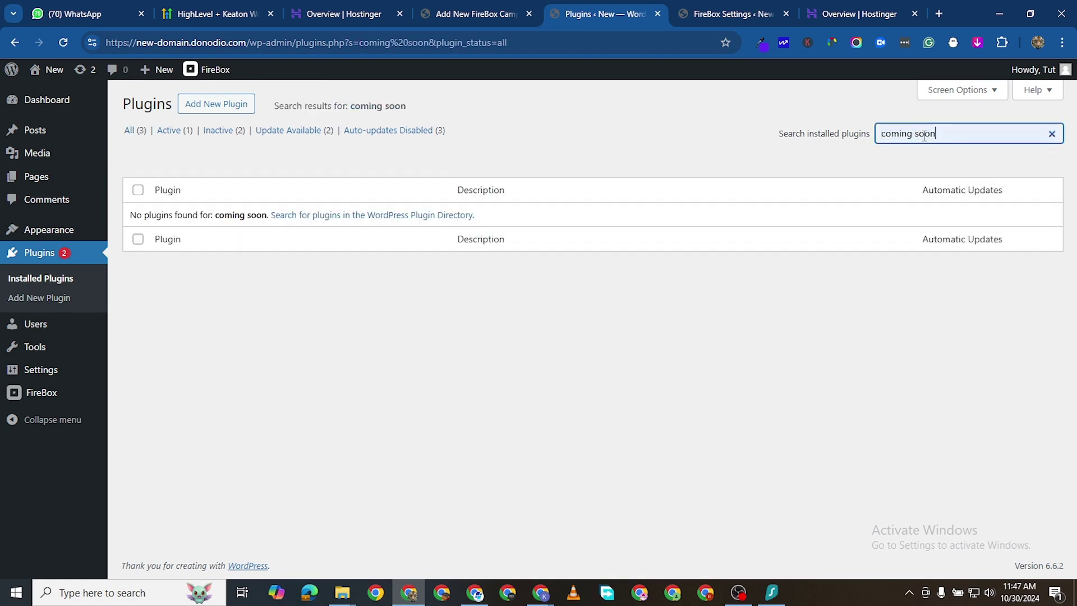
left_click(212, 105)
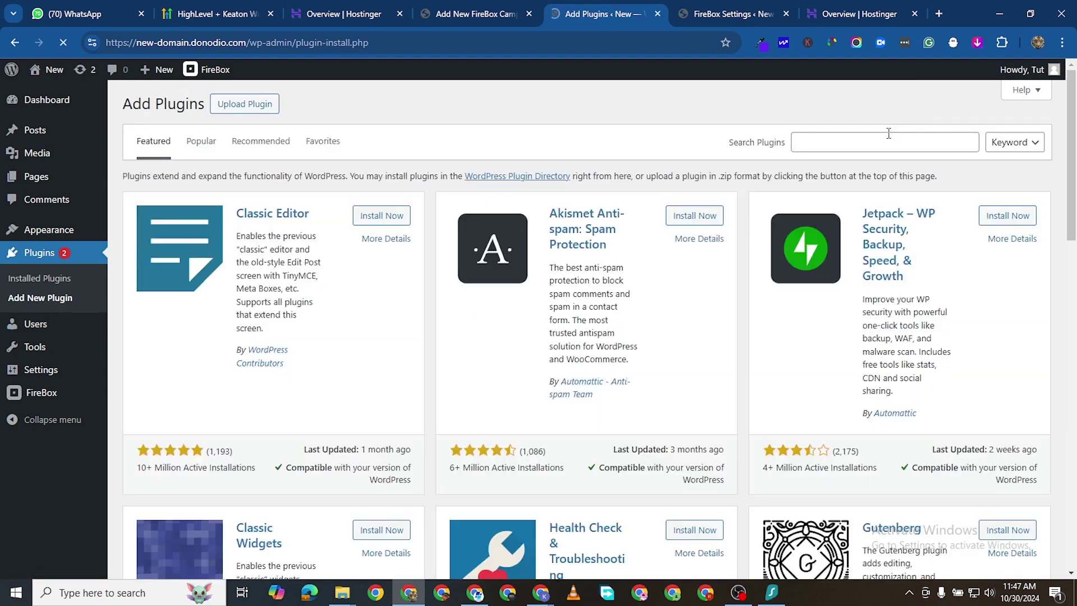
Search the directory for 'coming soon', then install and activate Maintenance by WebFactory Ltd.
left_click(853, 141)
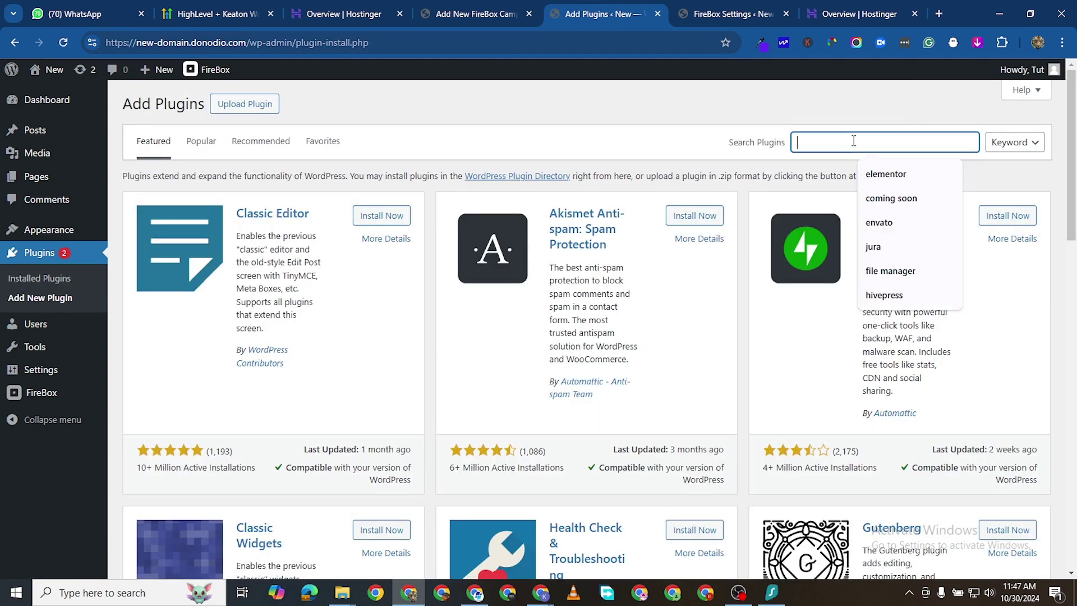
left_click(910, 199)
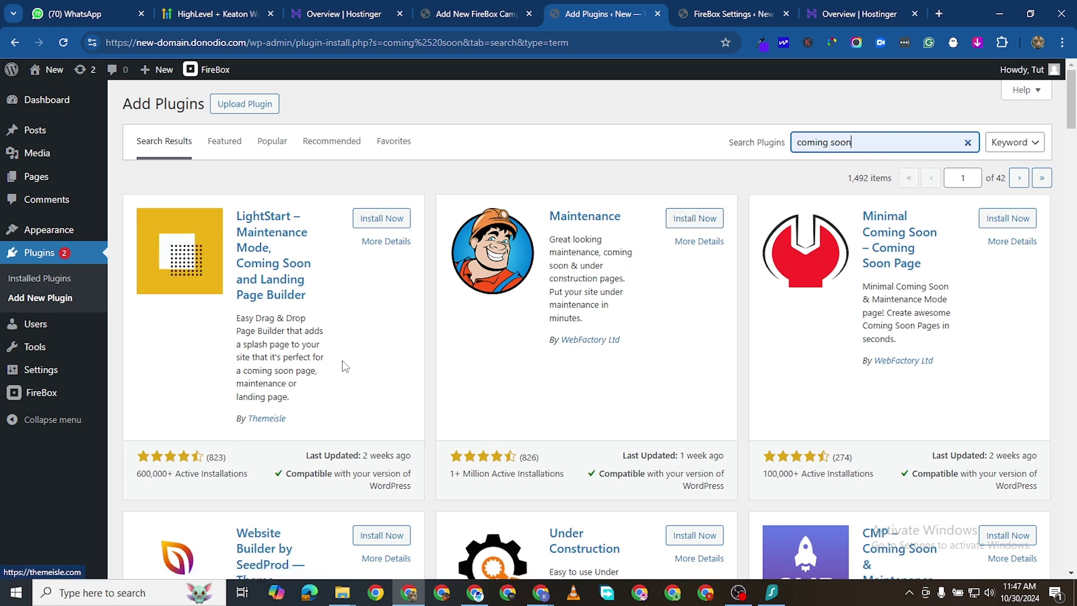
left_click(694, 218)
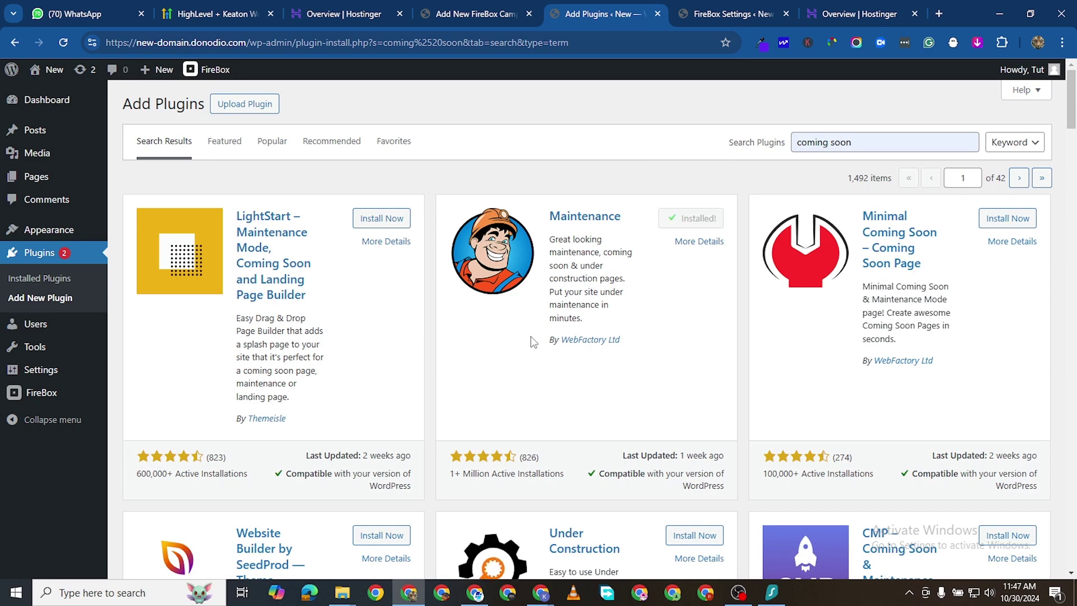
left_click(701, 218)
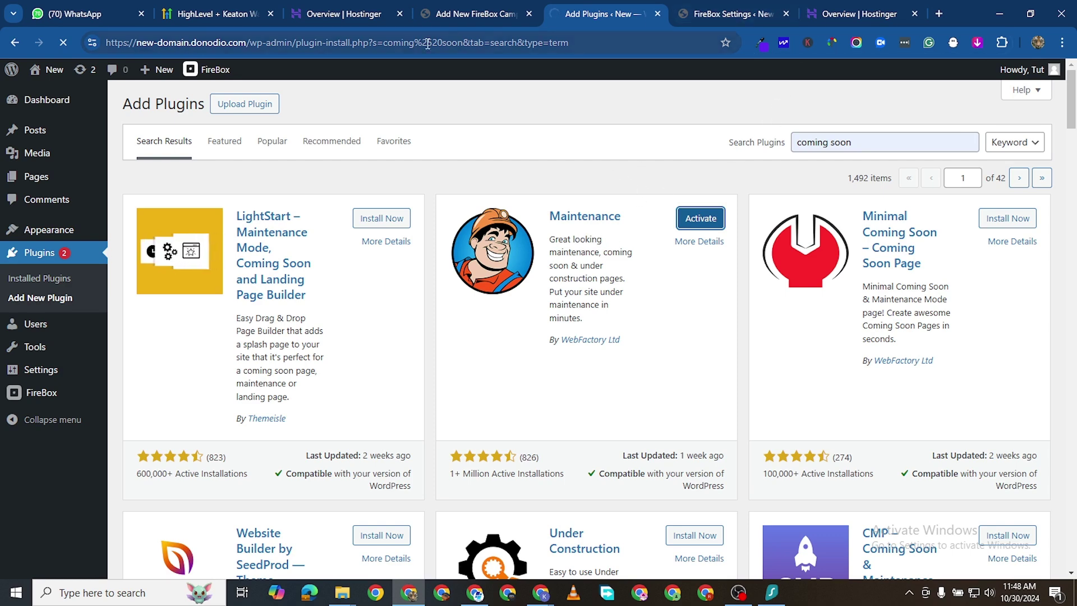
Dismiss the Maintenance plugin's welcome message.
mouse_move(52, 74)
scroll(293, 360, "down", 1)
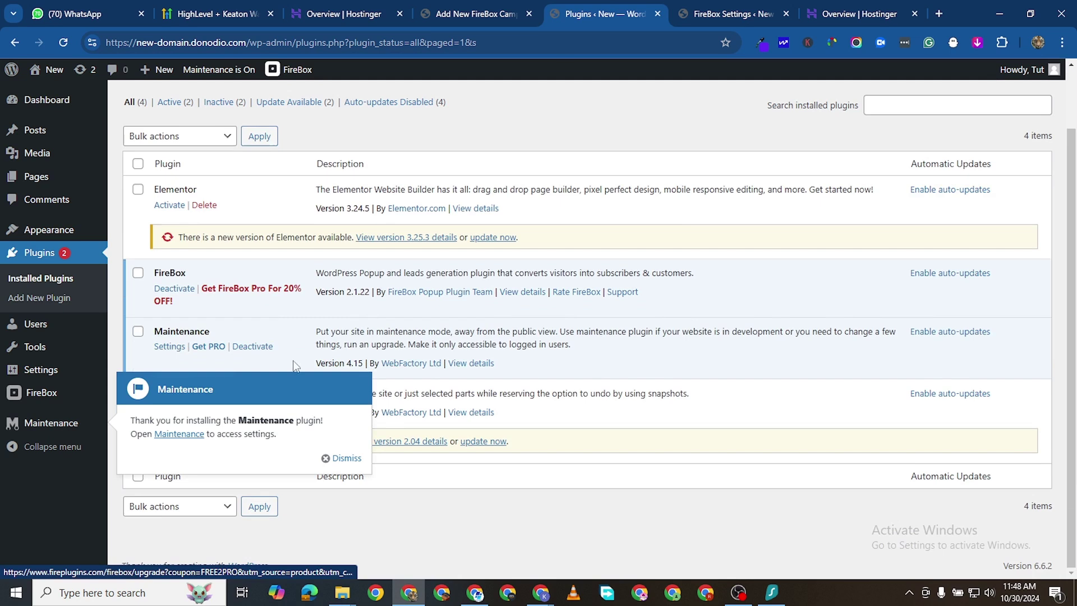
left_click(346, 458)
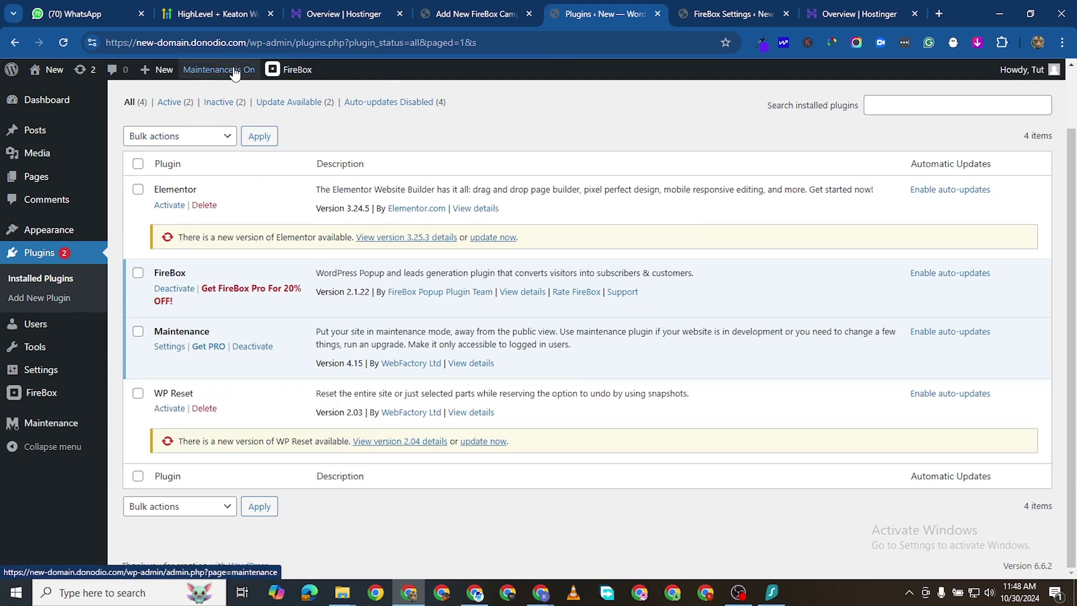
Open the live site from Visit Site in a new tab and view it.
mouse_move(51, 73)
right_click(50, 91)
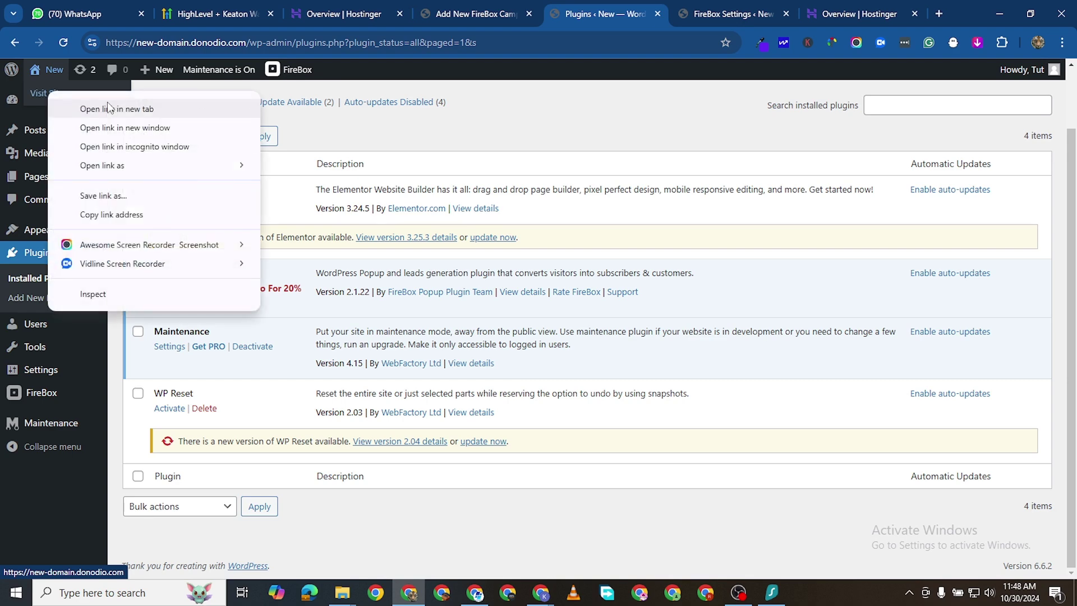
left_click(101, 100)
left_click(637, 21)
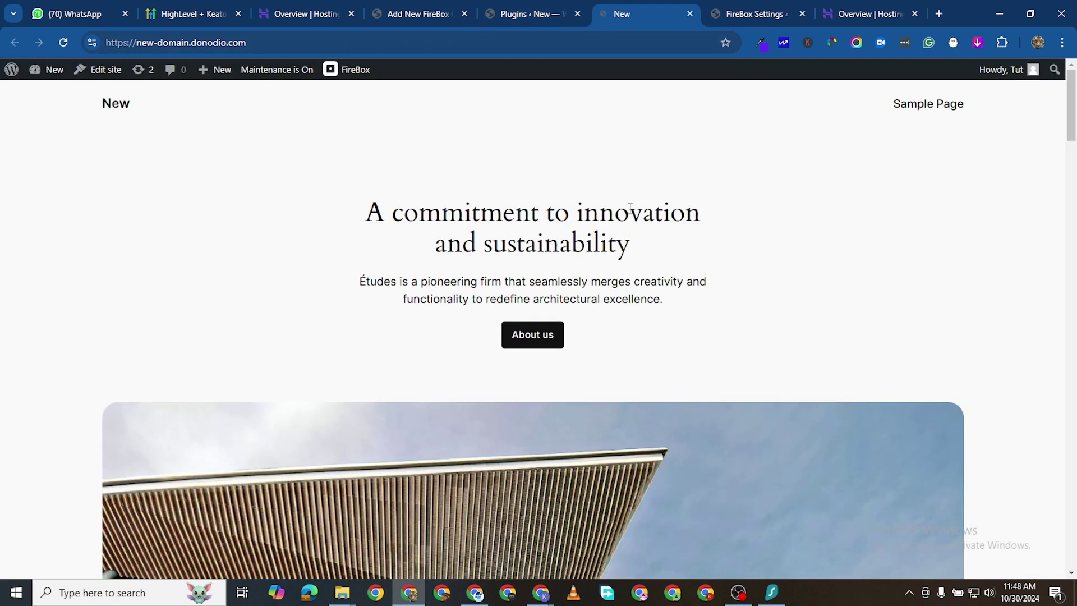
scroll(418, 149, "down", 2)
scroll(515, 216, "up", 2)
Copy the site's web address from the address bar and open Chrome's main menu.
left_click(200, 40)
right_click(200, 39)
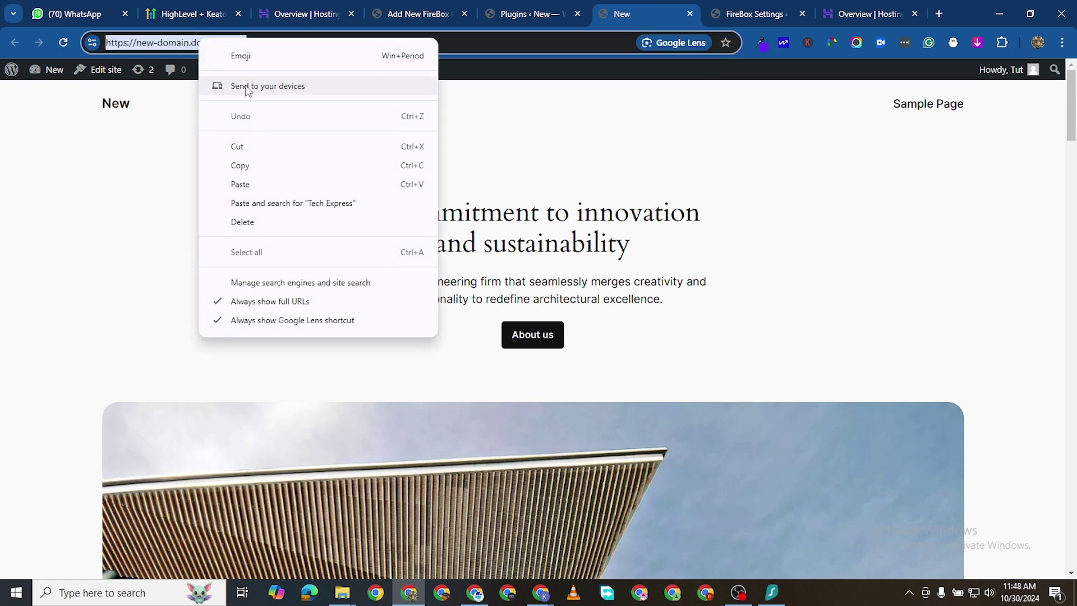
left_click(240, 165)
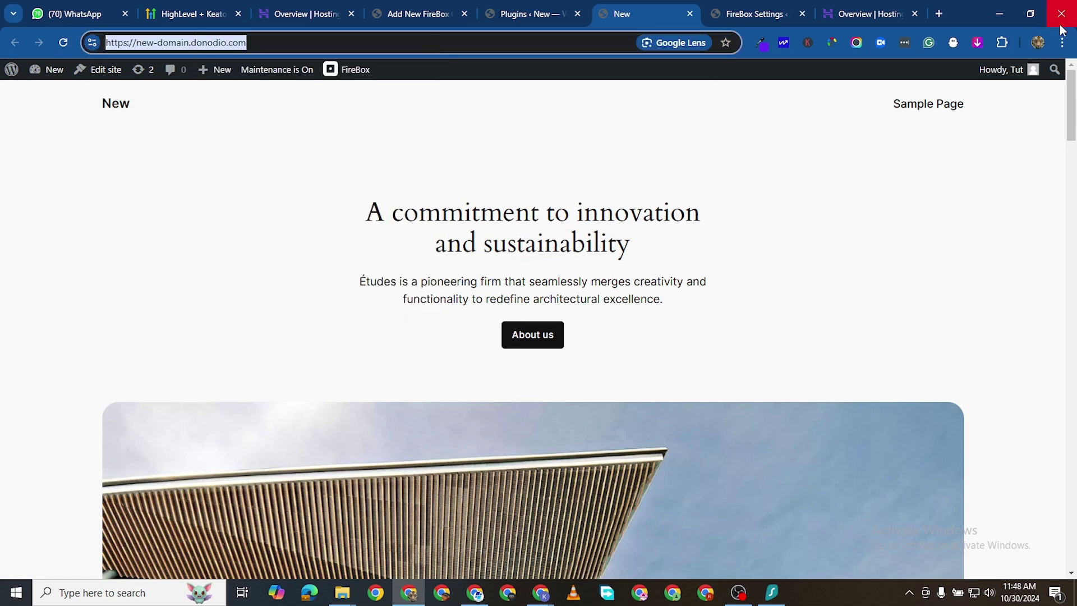
left_click(1062, 42)
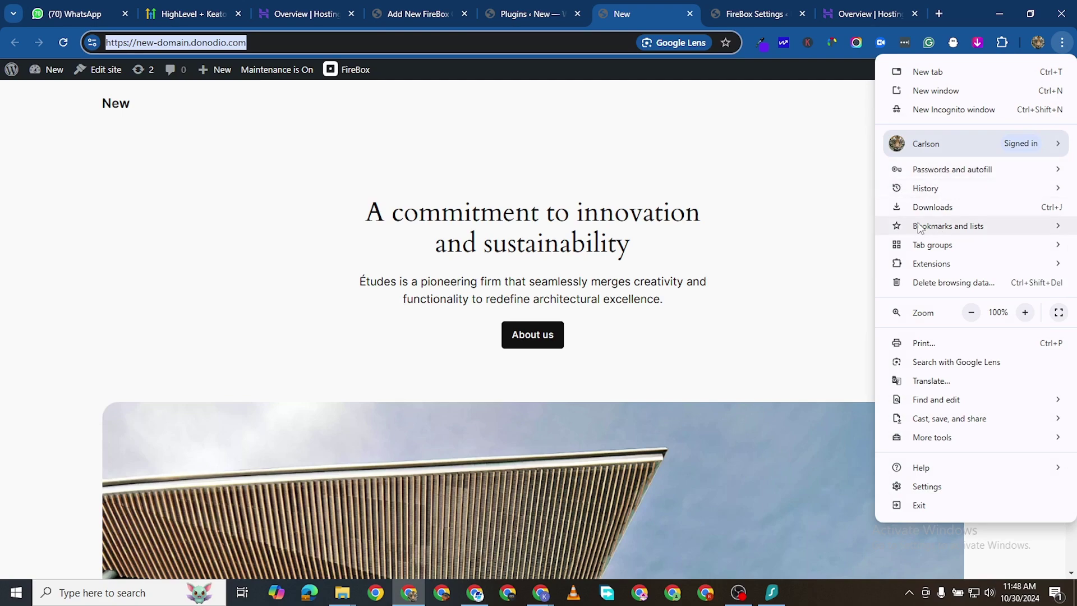
mouse_move(954, 227)
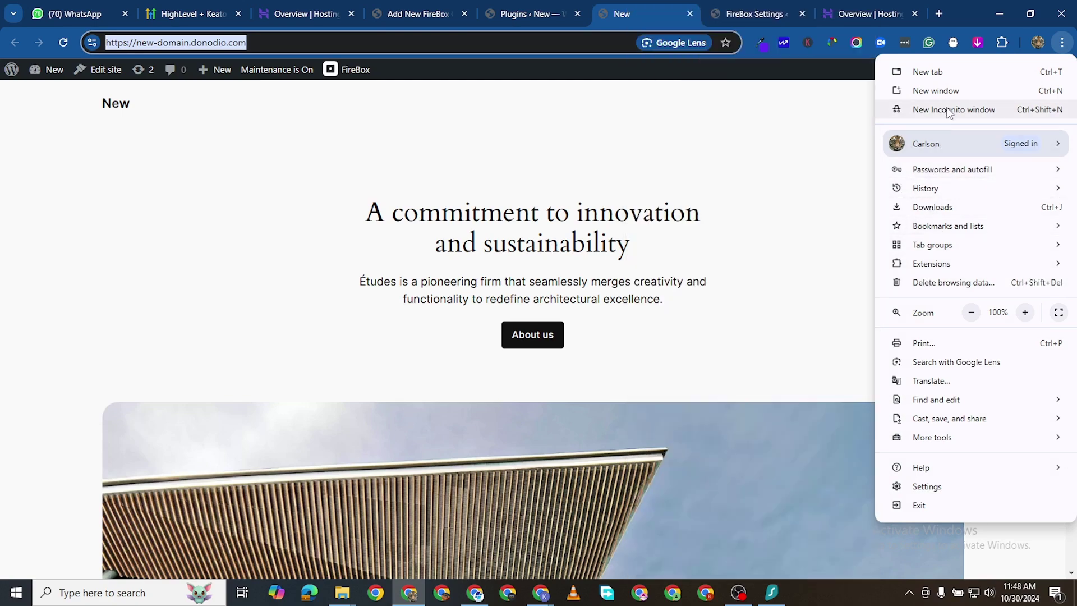
left_click(954, 109)
right_click(283, 41)
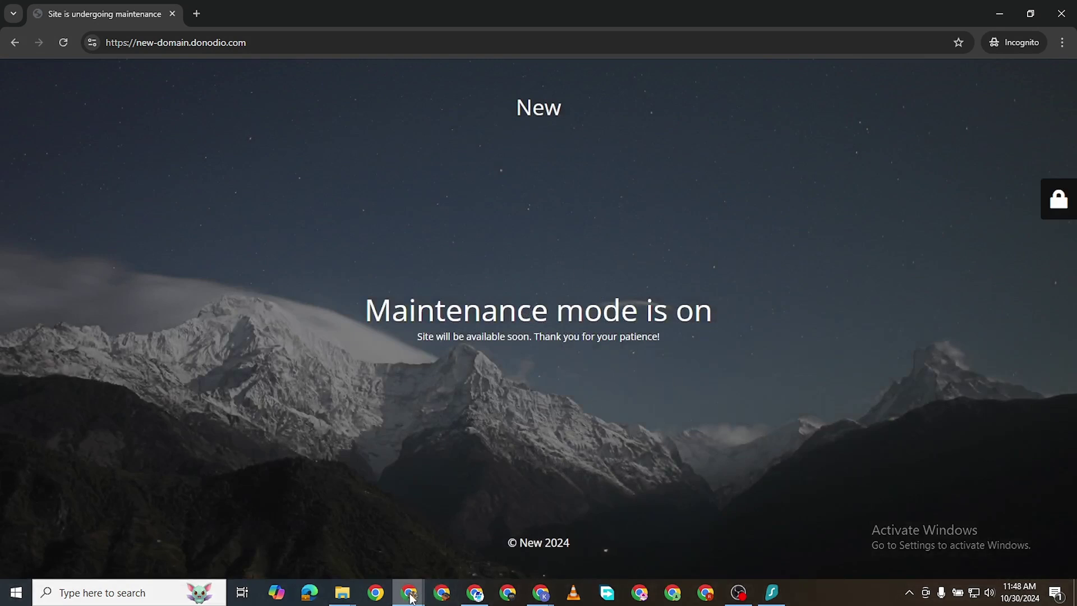
left_click(1060, 13)
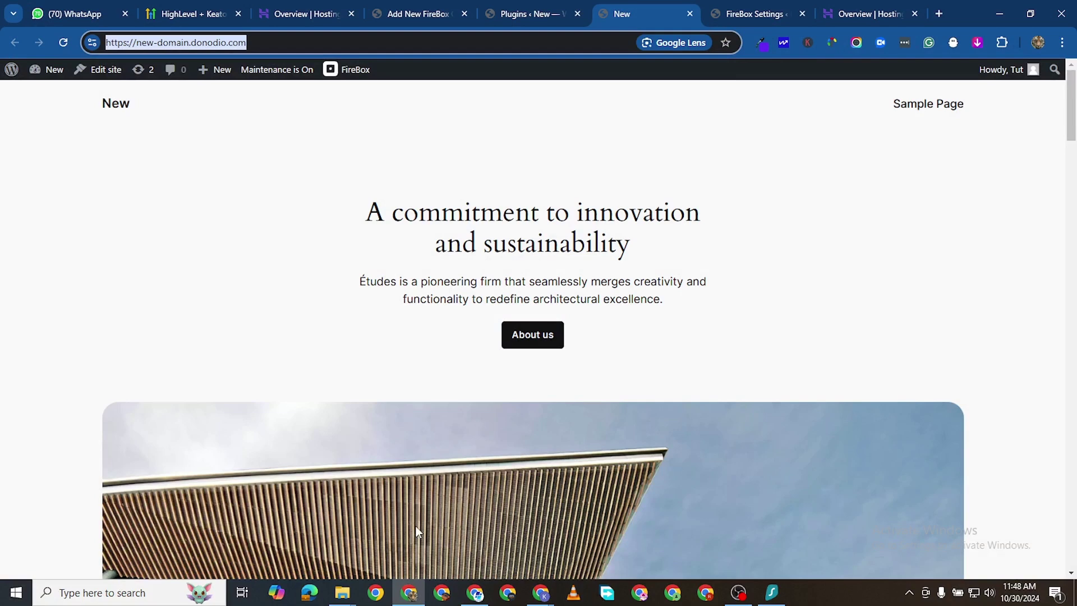
Open the Maintenance plugin settings from the Plugins tab, closing the PRO pricing offer.
left_click(525, 13)
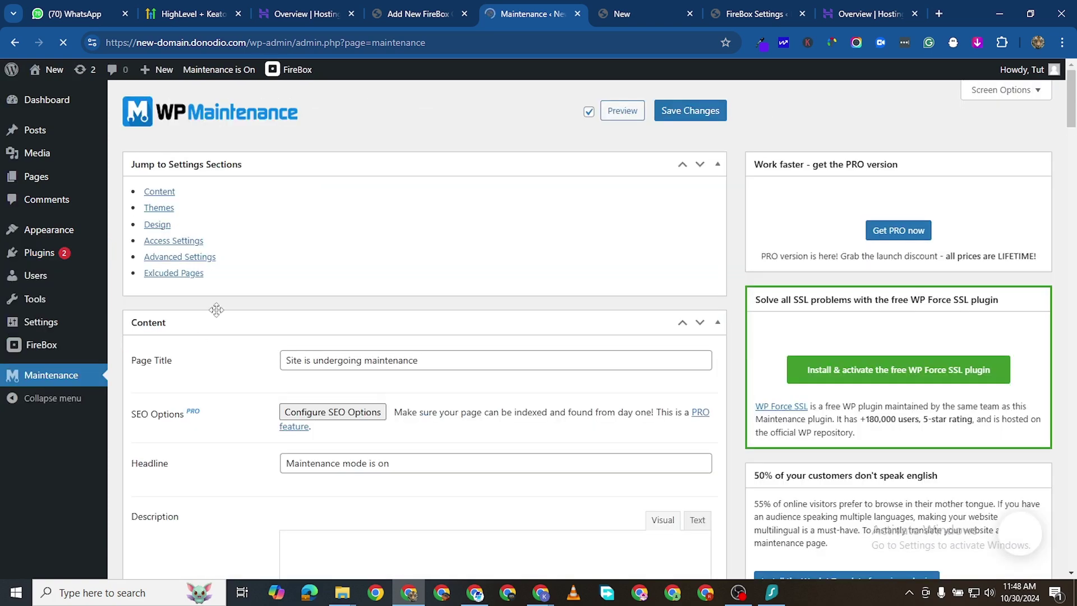
left_click(365, 375)
scroll(526, 298, "down", 2)
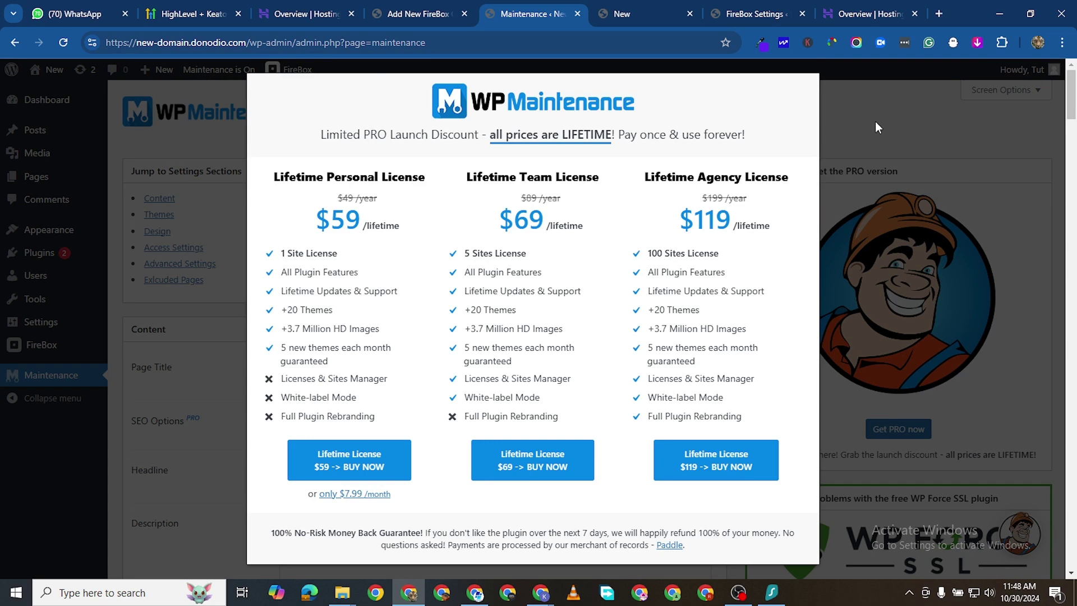
left_click(878, 135)
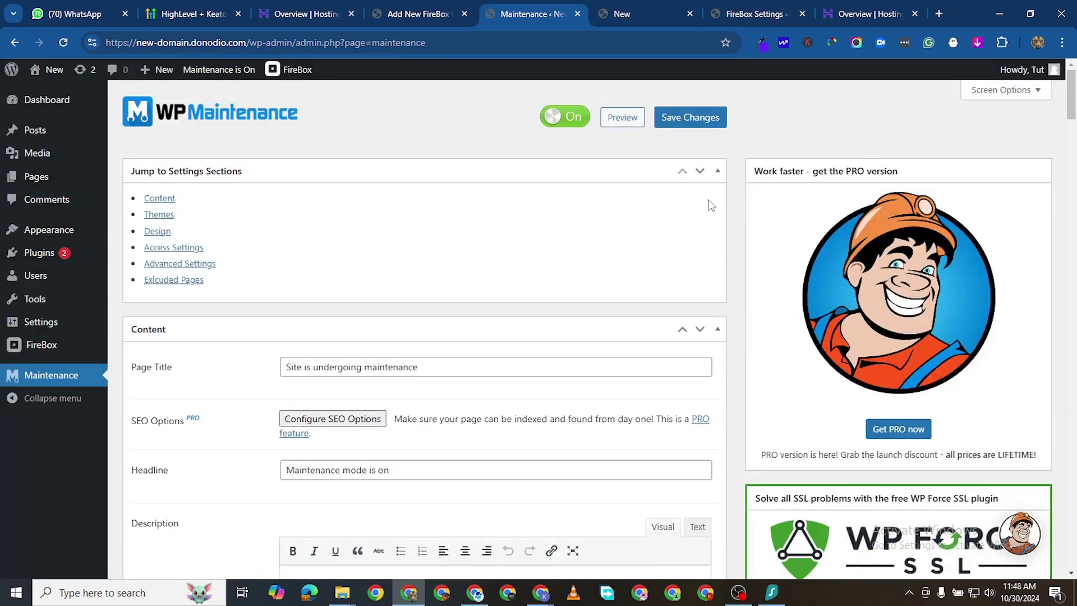
scroll(315, 433, "down", 1)
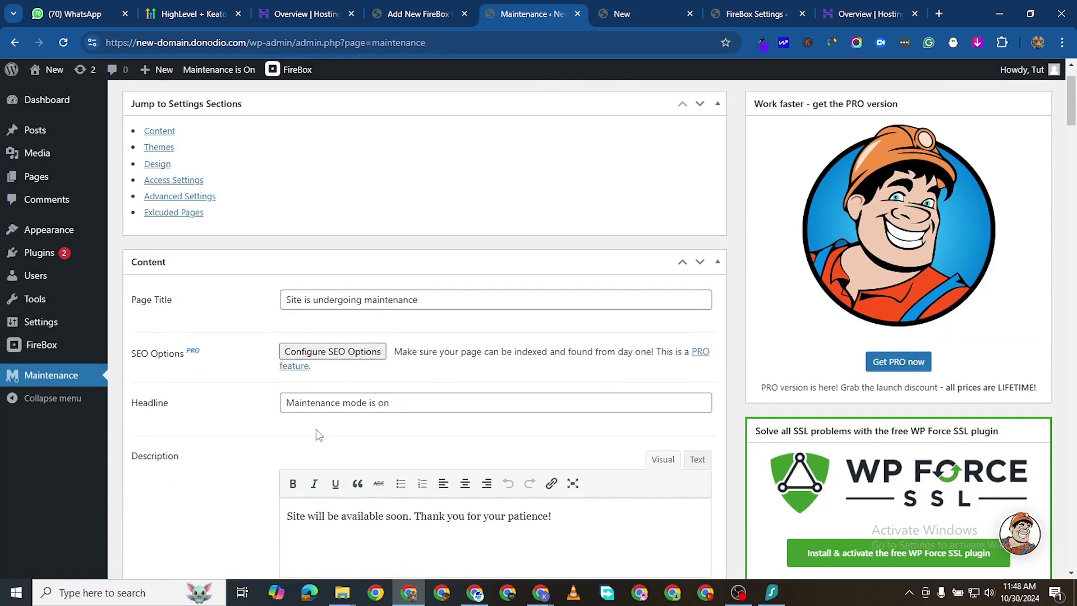
Replace the page title with 'We'll Be Back' and headline with 'Our Website Is Undergoing Some Makeover'.
triple_click(349, 295)
type("w")
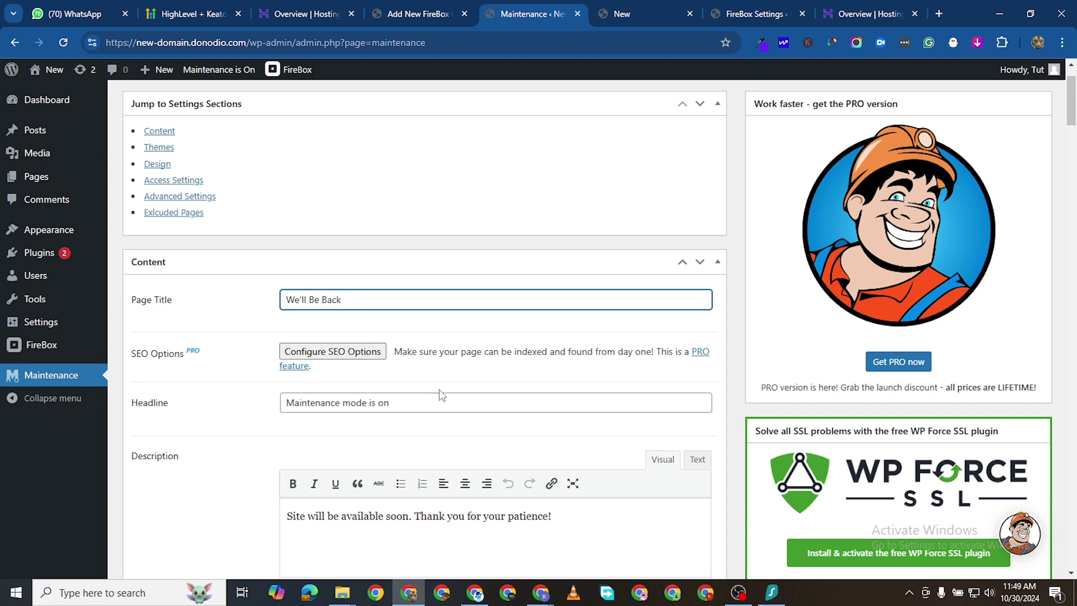
scroll(442, 395, "down", 2)
triple_click(359, 266)
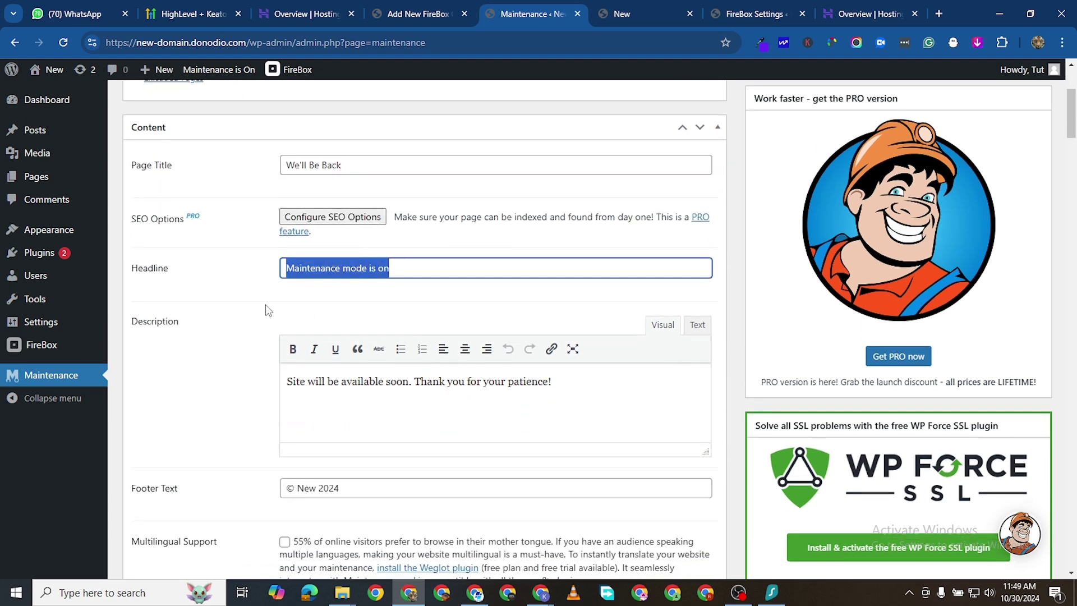
type("W")
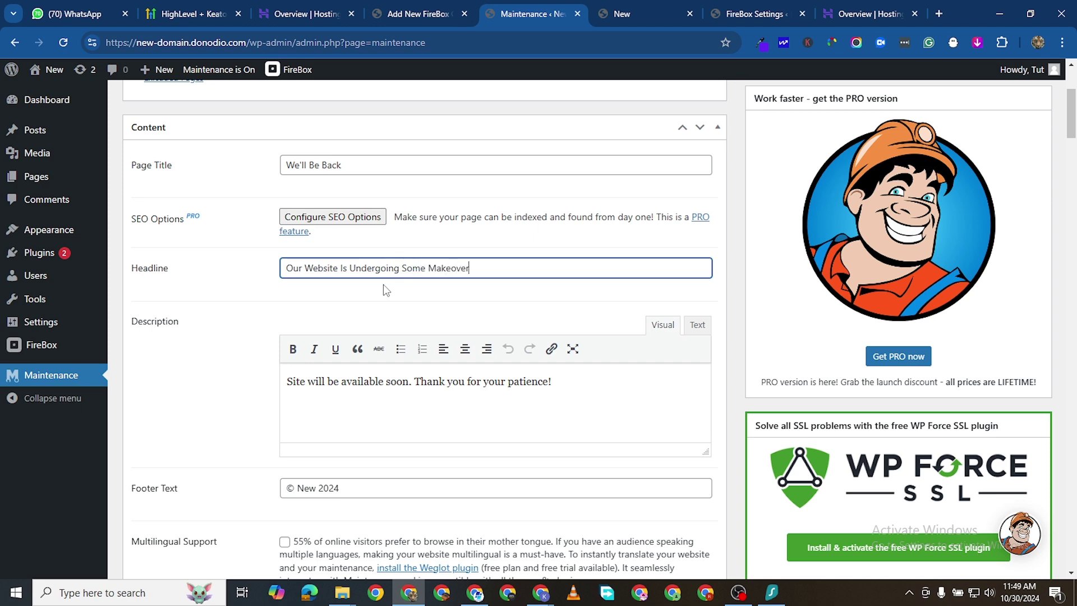
Look over the description text, then save the Maintenance settings with the new title and headline.
scroll(386, 290, "down", 2)
double_click(474, 246)
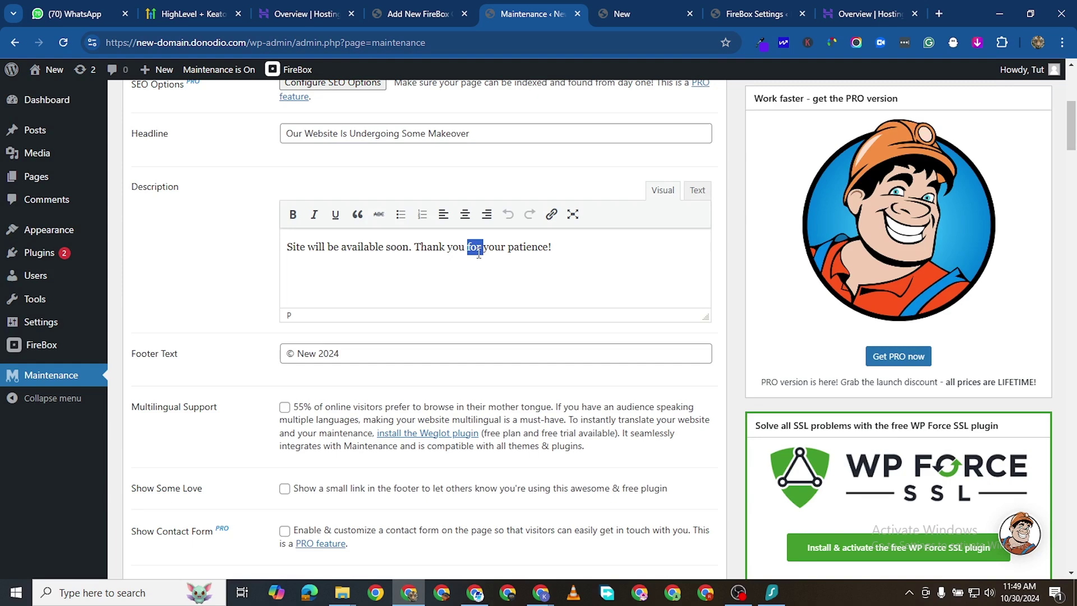
triple_click(479, 252)
left_click(539, 252)
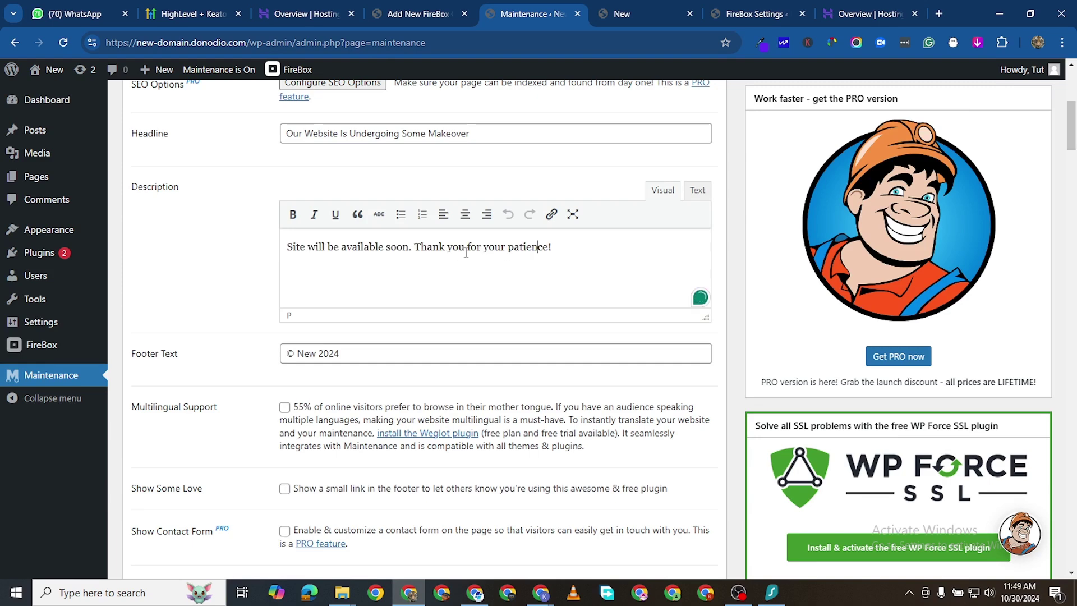
scroll(411, 264, "down", 3)
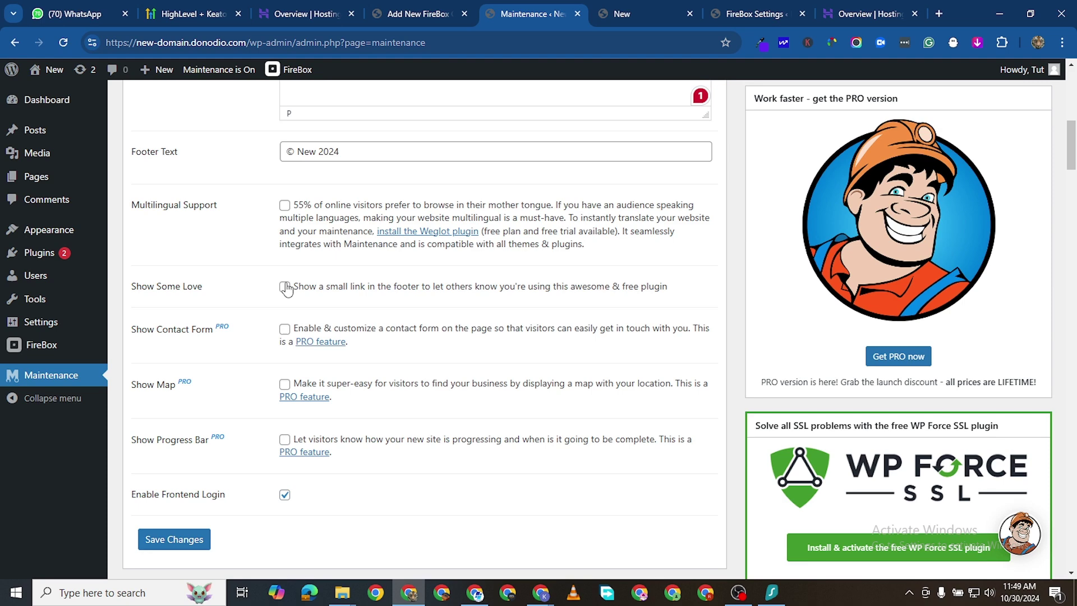
scroll(296, 360, "down", 1)
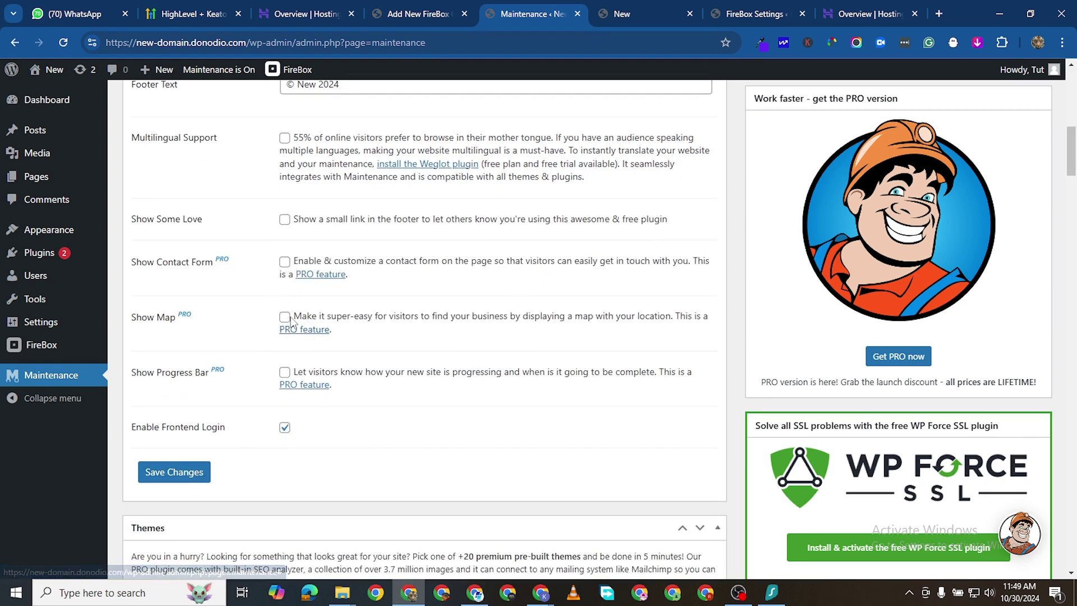
scroll(290, 381, "down", 2)
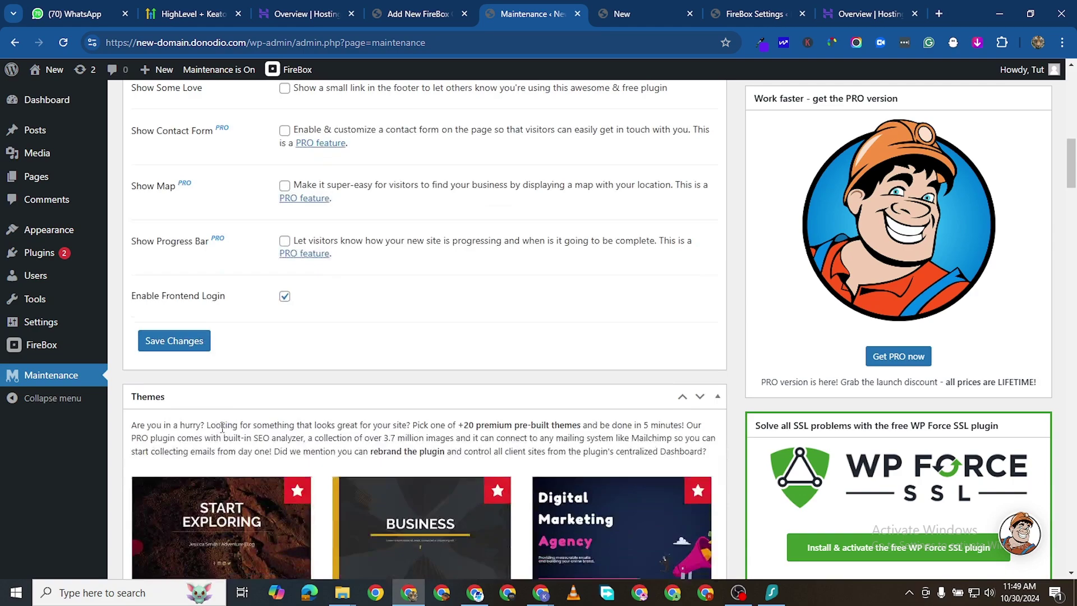
left_click(174, 333)
scroll(282, 381, "down", 4)
Scroll down past the Themes grid and Design section to the Background Image field.
scroll(335, 359, "down", 10)
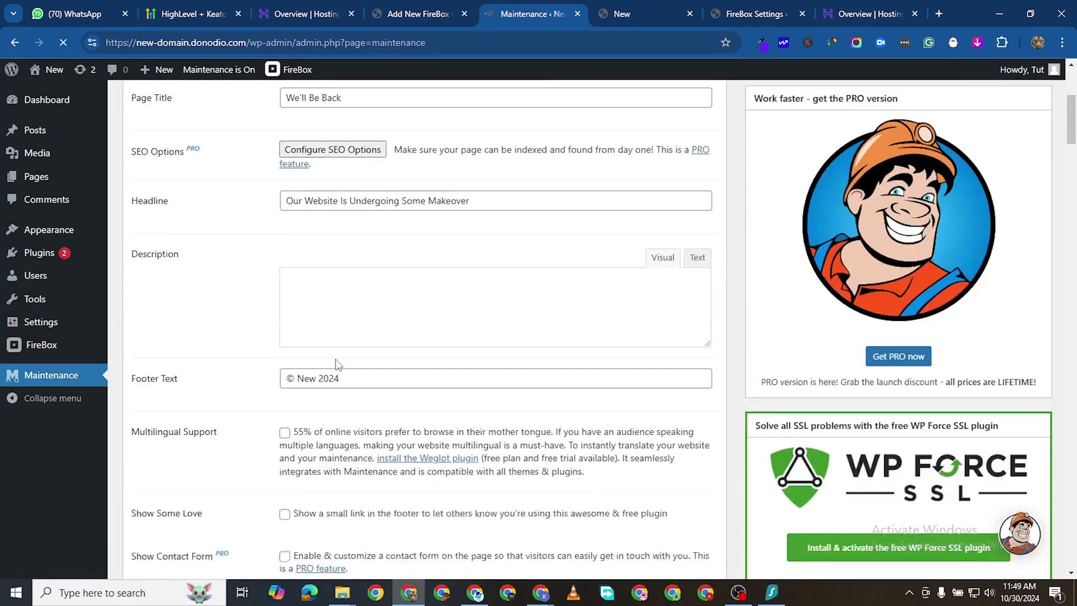
scroll(417, 426, "down", 20)
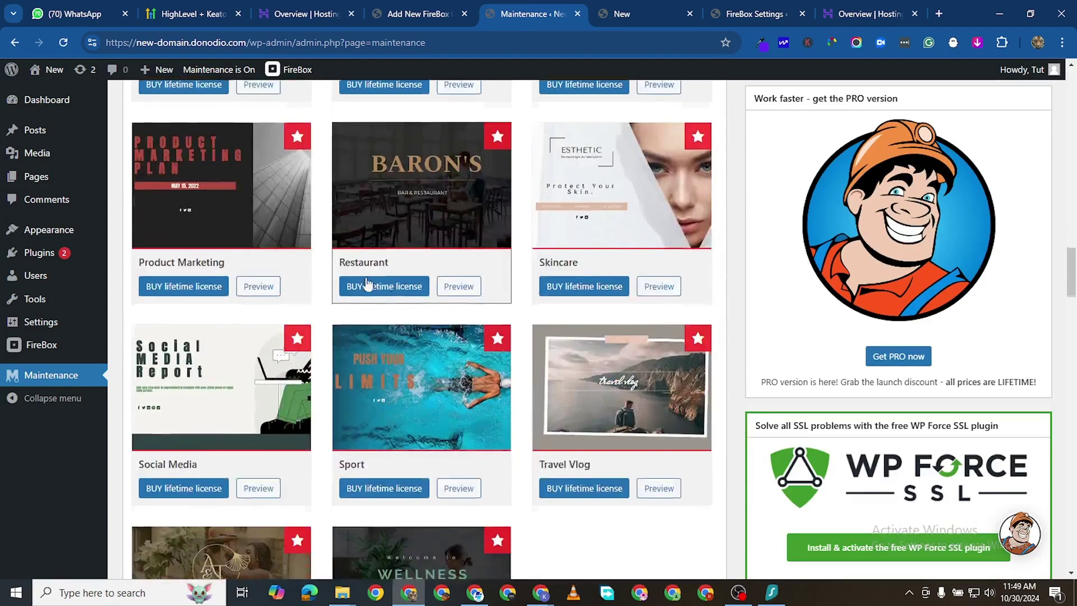
scroll(391, 343, "down", 5)
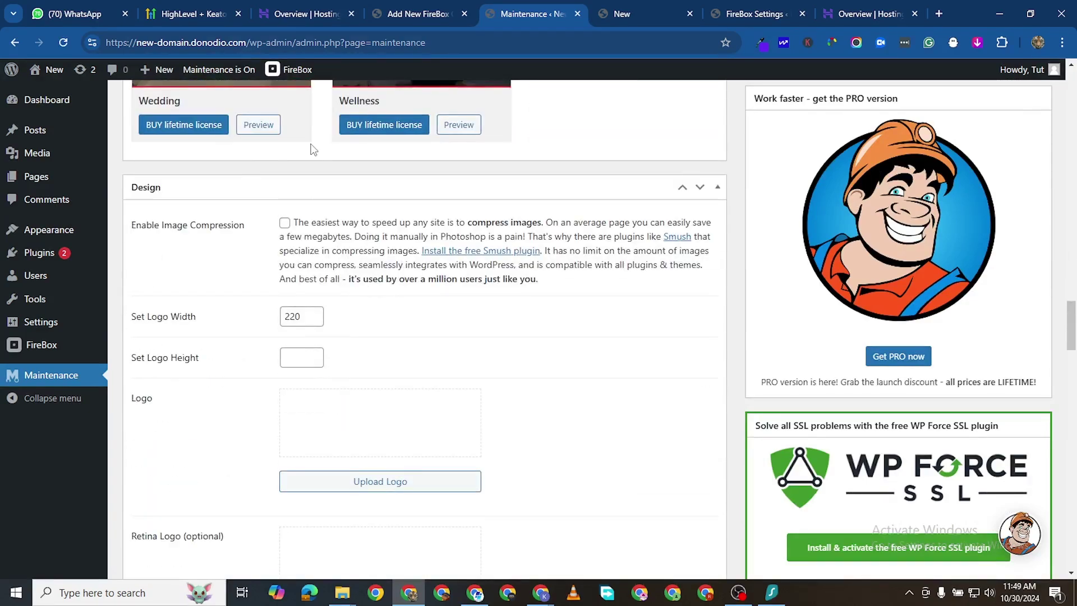
scroll(252, 318, "down", 7)
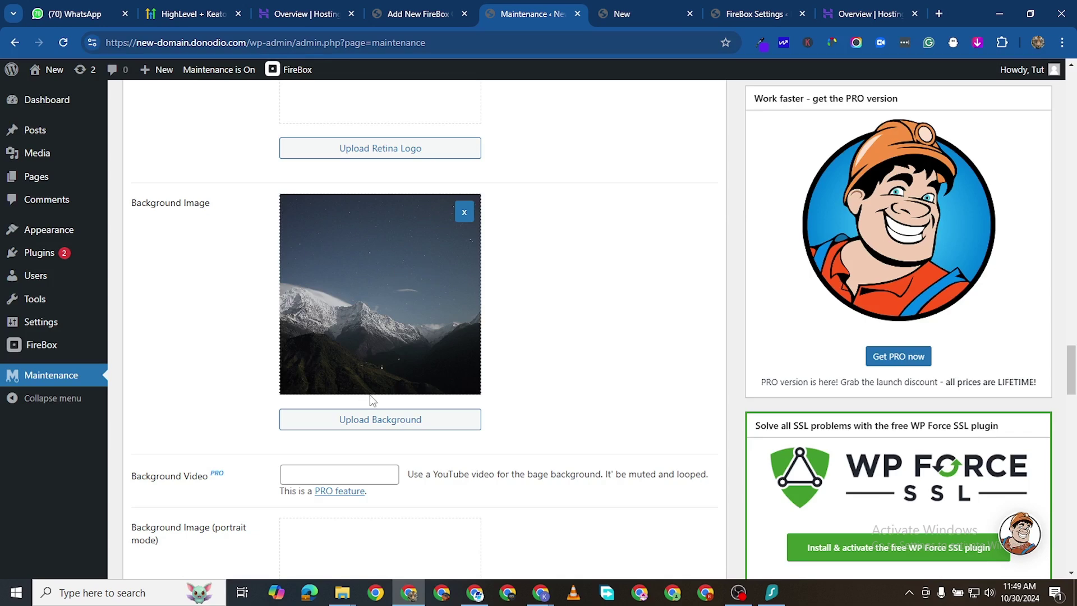
Upload 1028_DGP_Watches_AutomaticWatches_Desktop.jpg and select it as the maintenance background image.
left_click(372, 418)
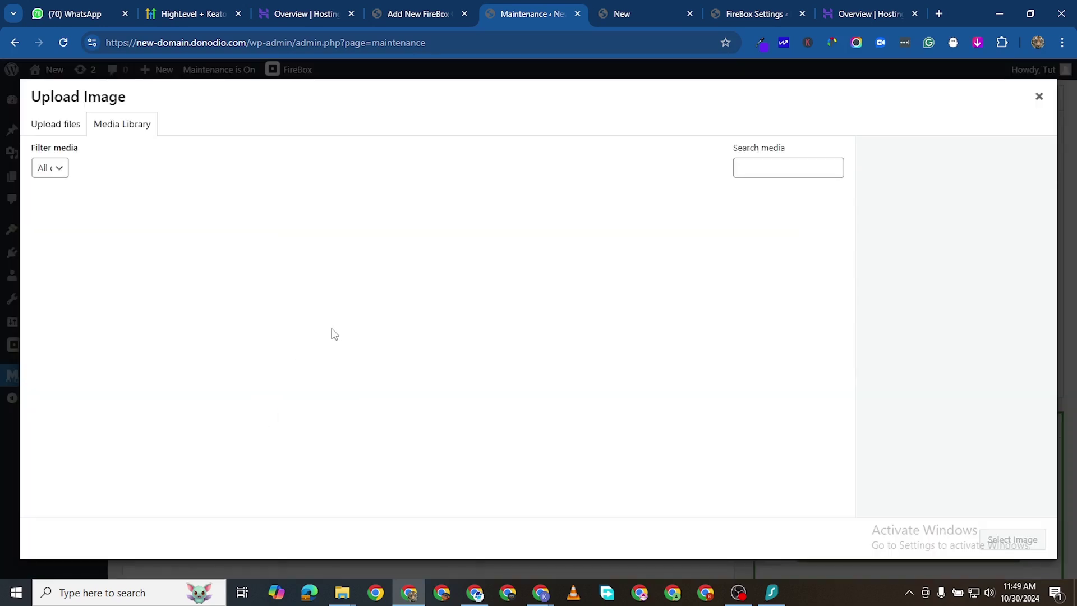
left_click(66, 122)
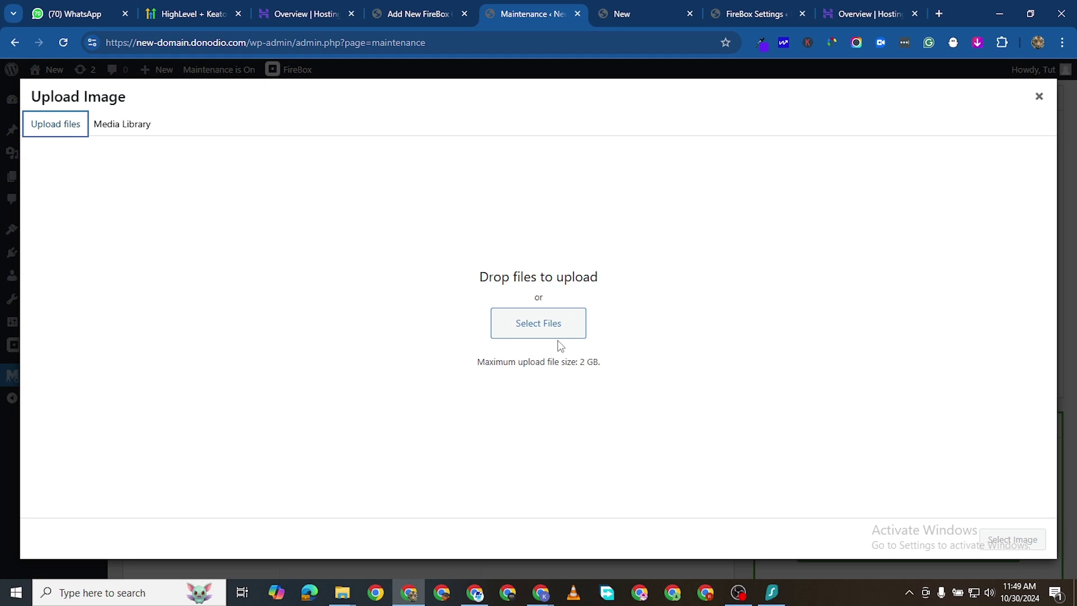
left_click(531, 325)
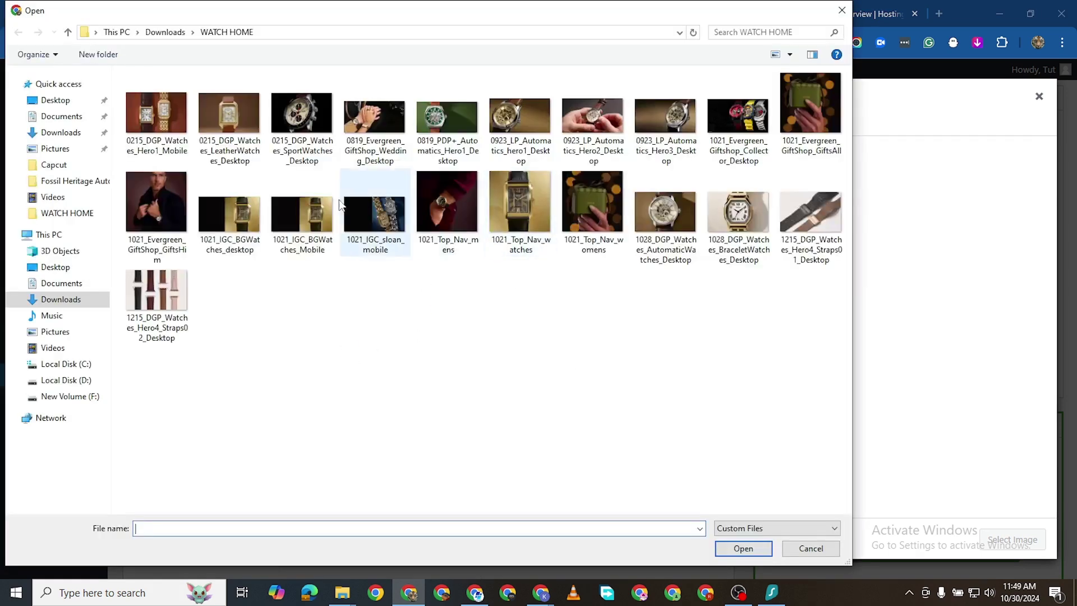
left_click(672, 215)
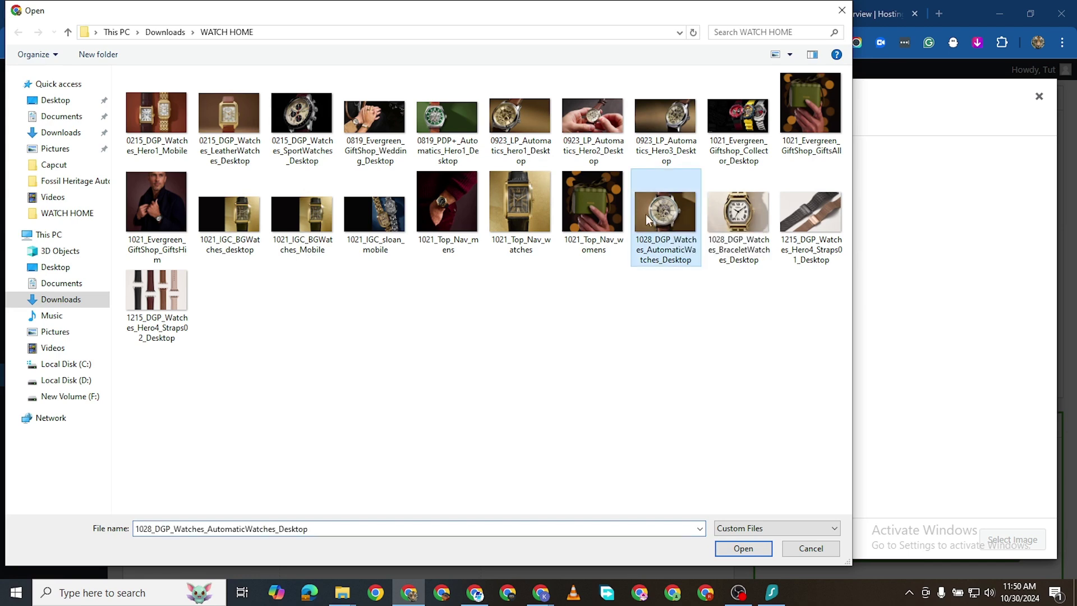
left_click(744, 550)
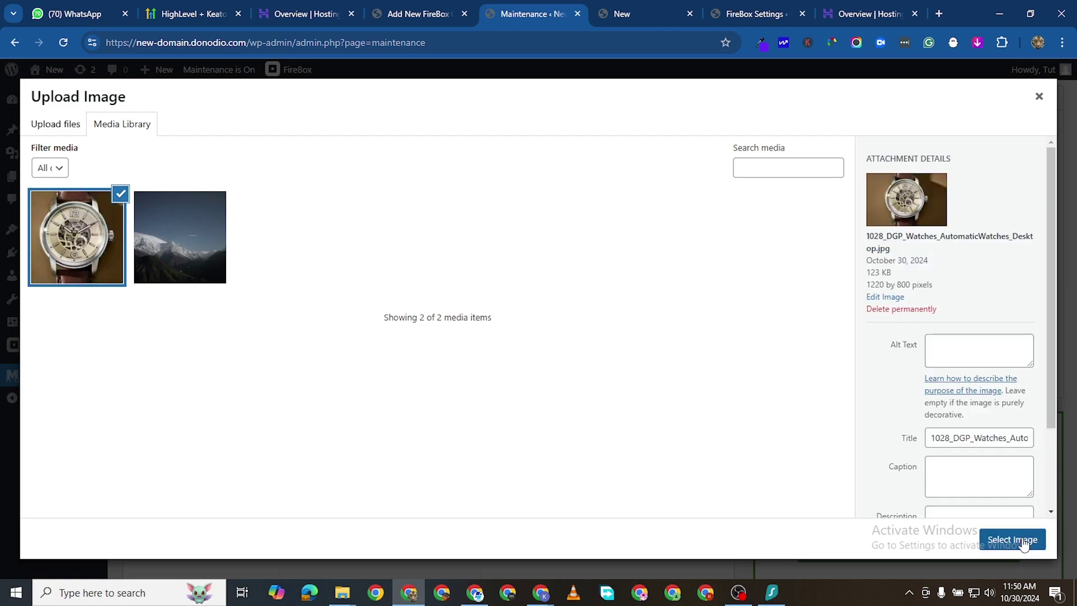
left_click(1013, 539)
scroll(701, 286, "up", 10)
scroll(810, 252, "up", 20)
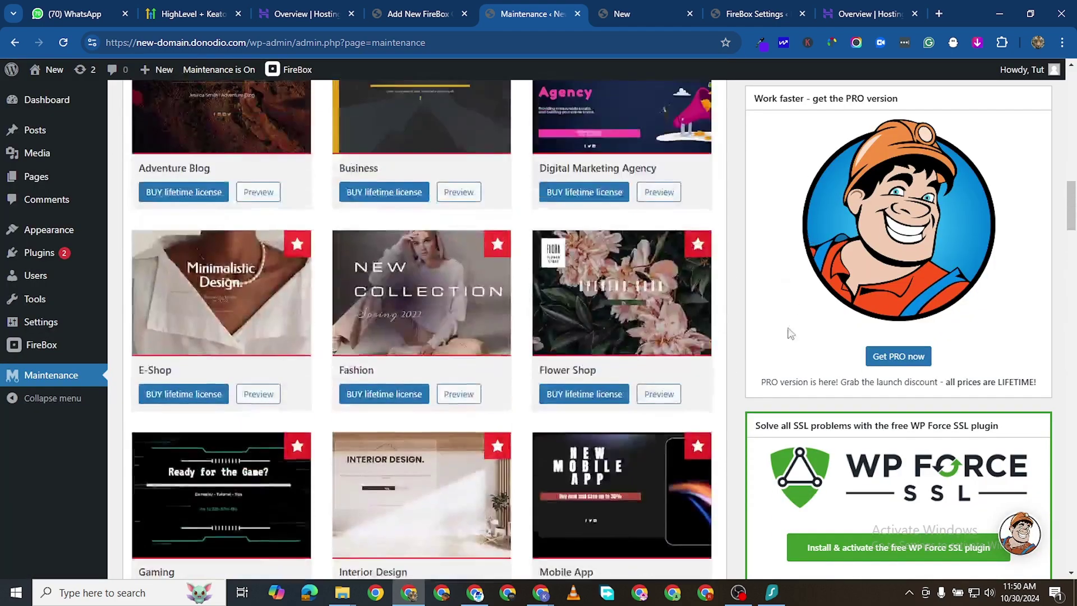
Save the watch background, toggle maintenance mode off and back on, save again, then right-click Visit Site.
scroll(680, 165, "up", 2)
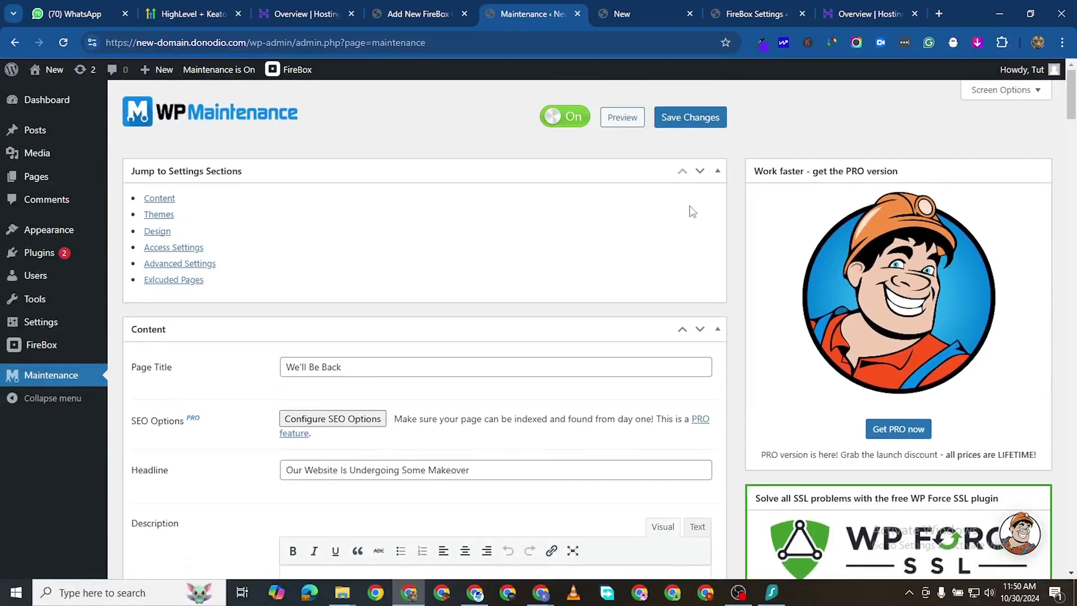
left_click(689, 118)
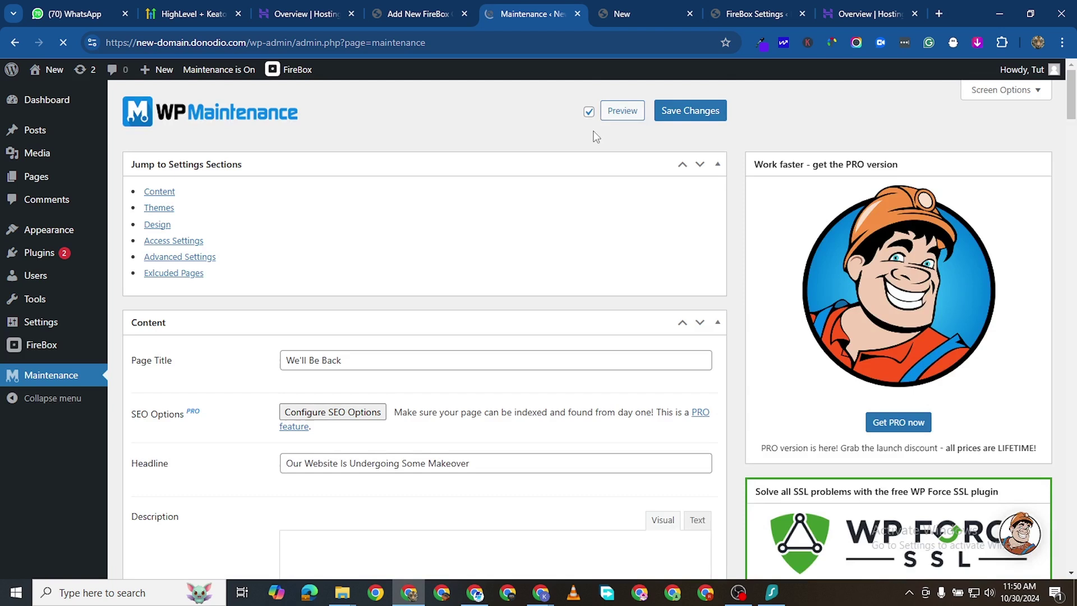
left_click(569, 120)
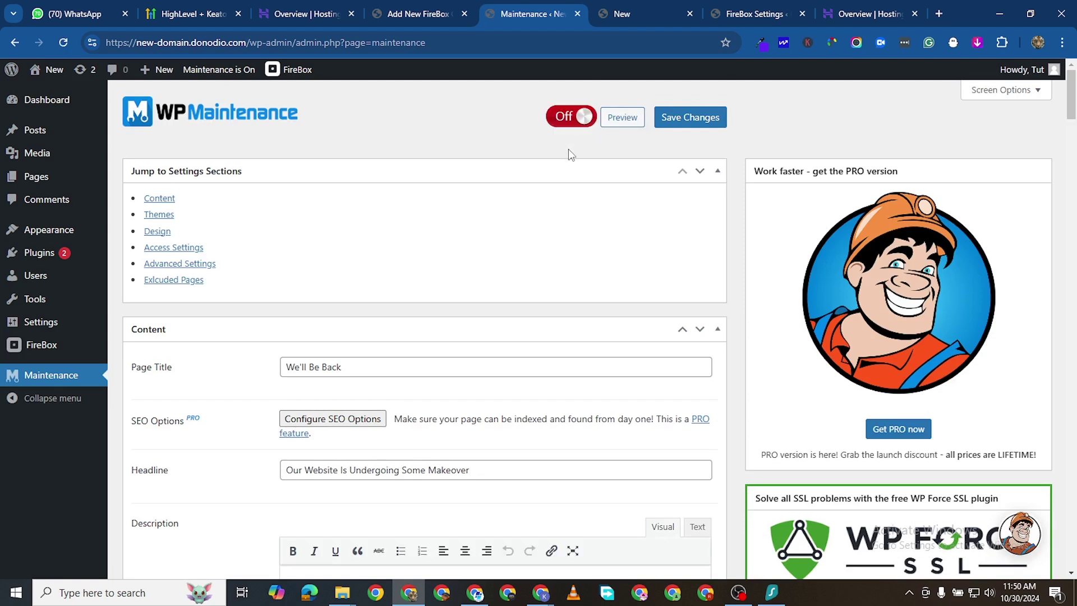
left_click(563, 119)
left_click(710, 119)
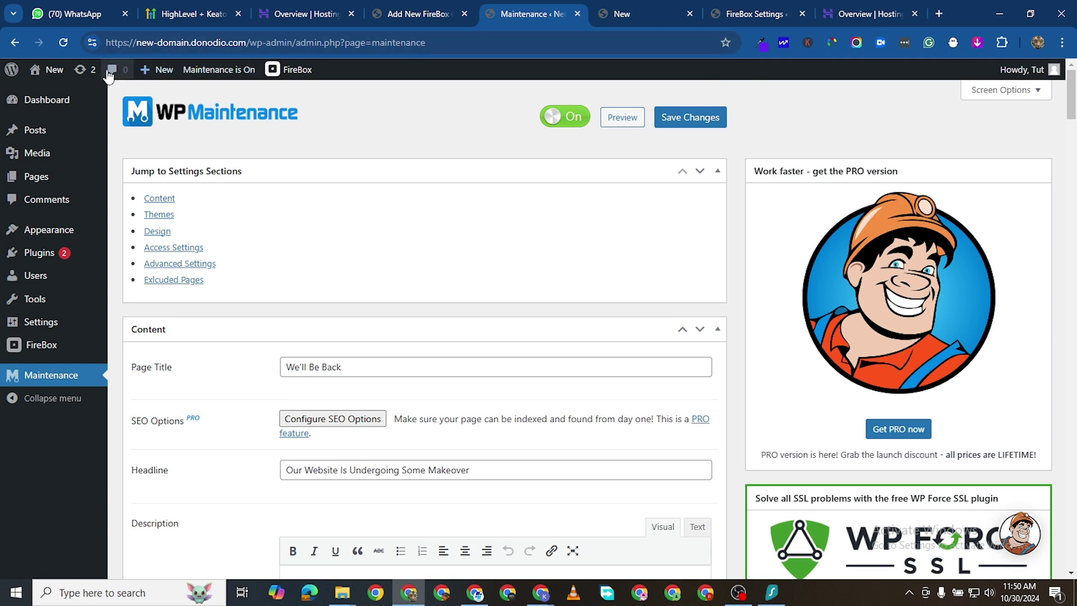
mouse_move(48, 69)
right_click(55, 94)
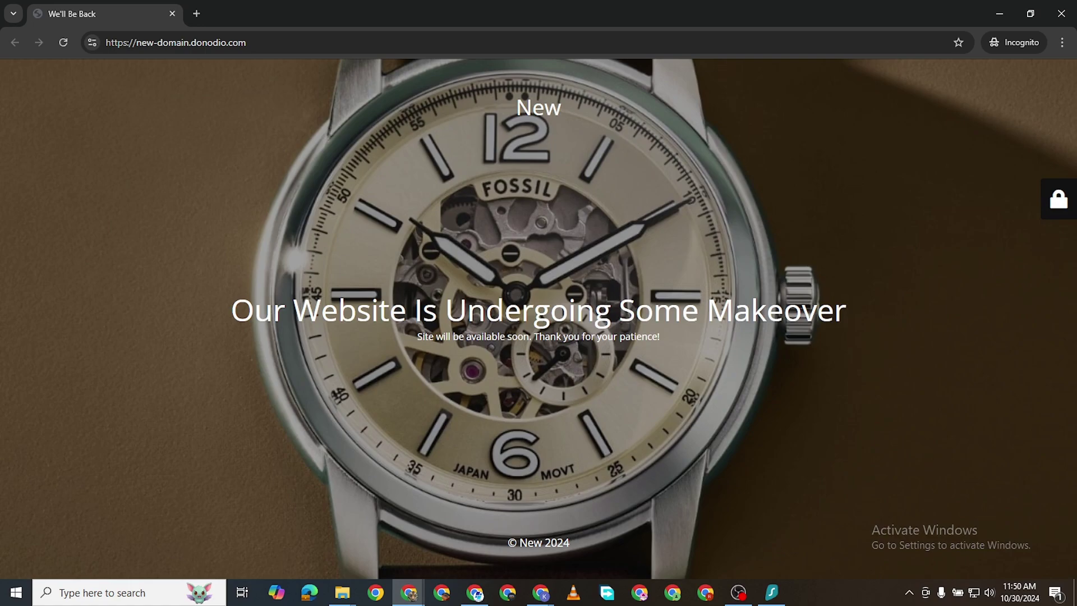
left_click(1066, 14)
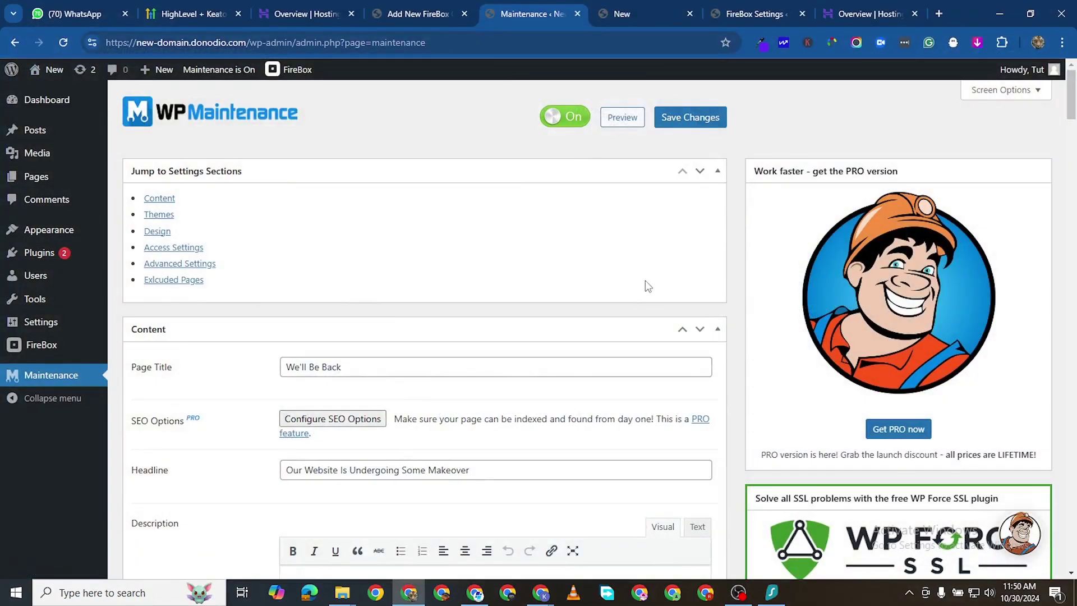